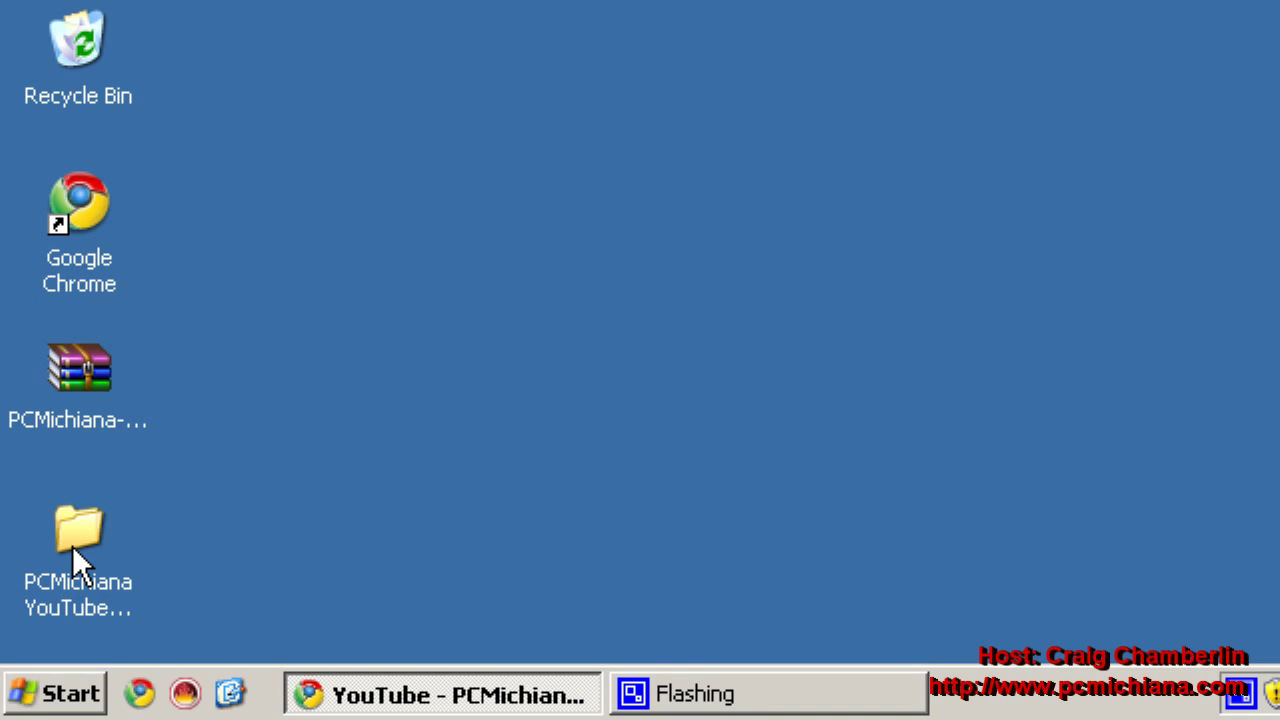
Step: Open the Virus Removal Package folder on the desktop
double_click(72, 545)
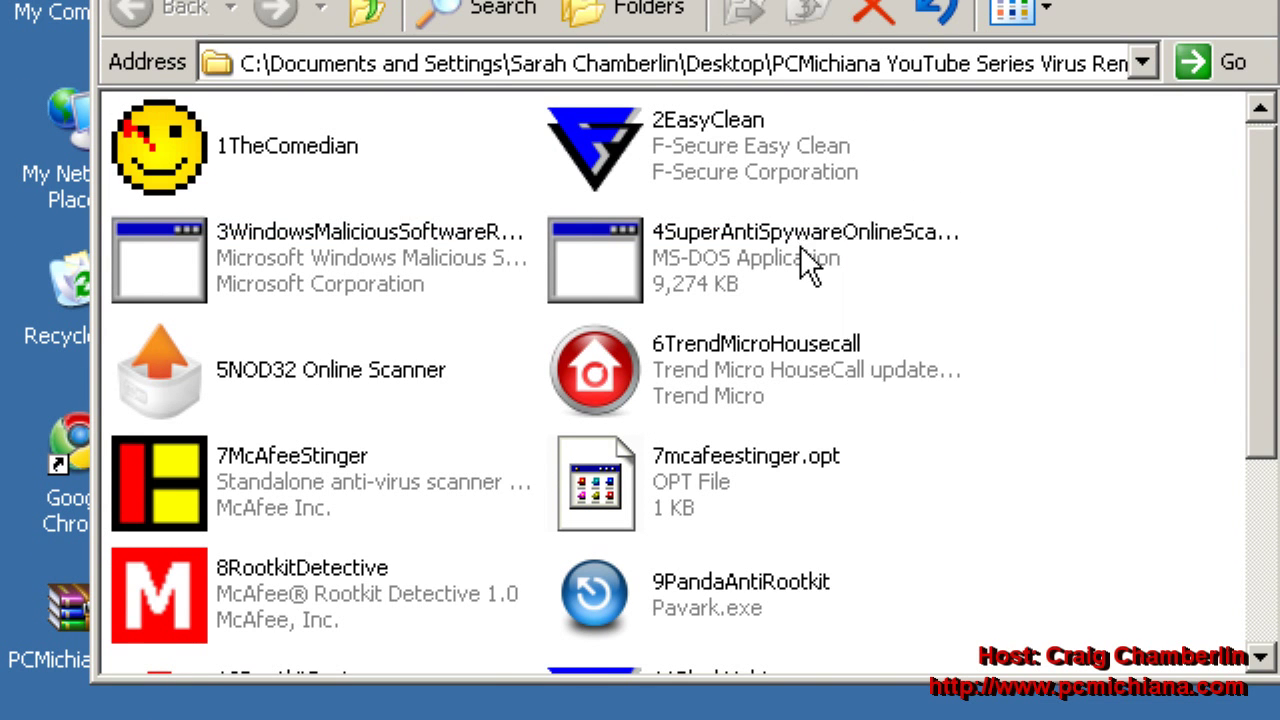
scroll(790, 257, down, 2)
scroll(790, 257, up, 2)
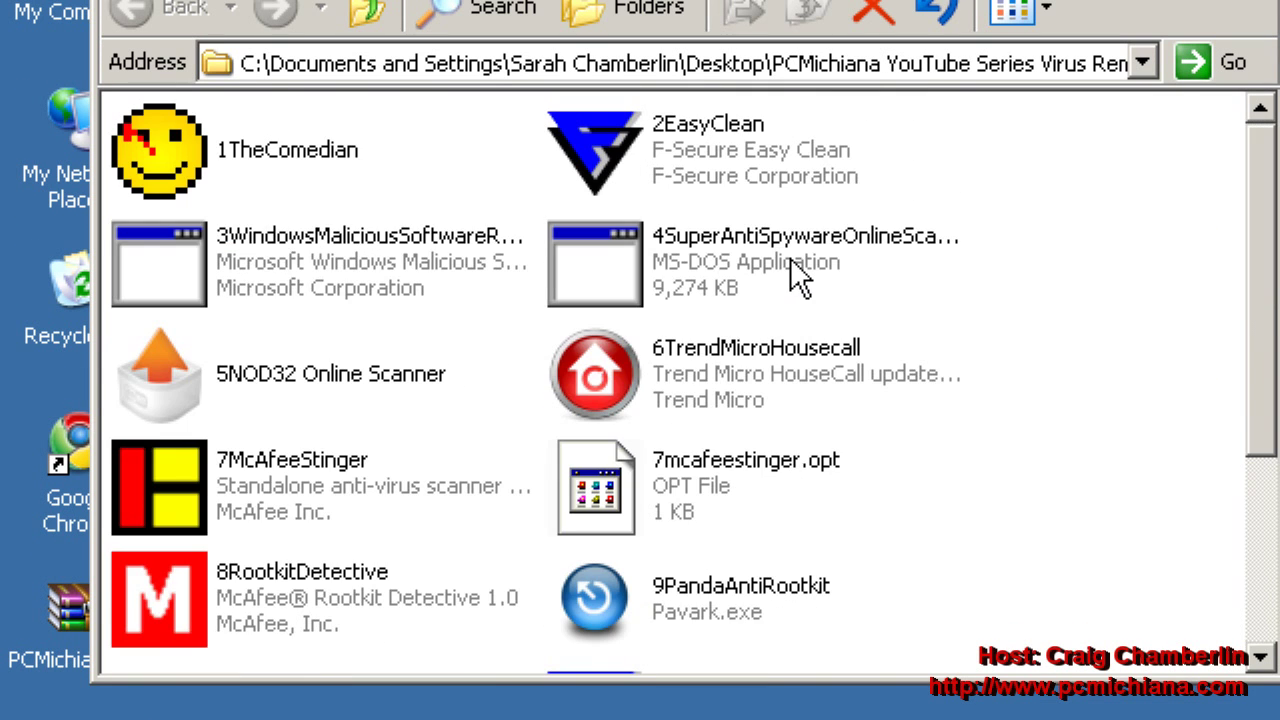
mouse_move(790, 258)
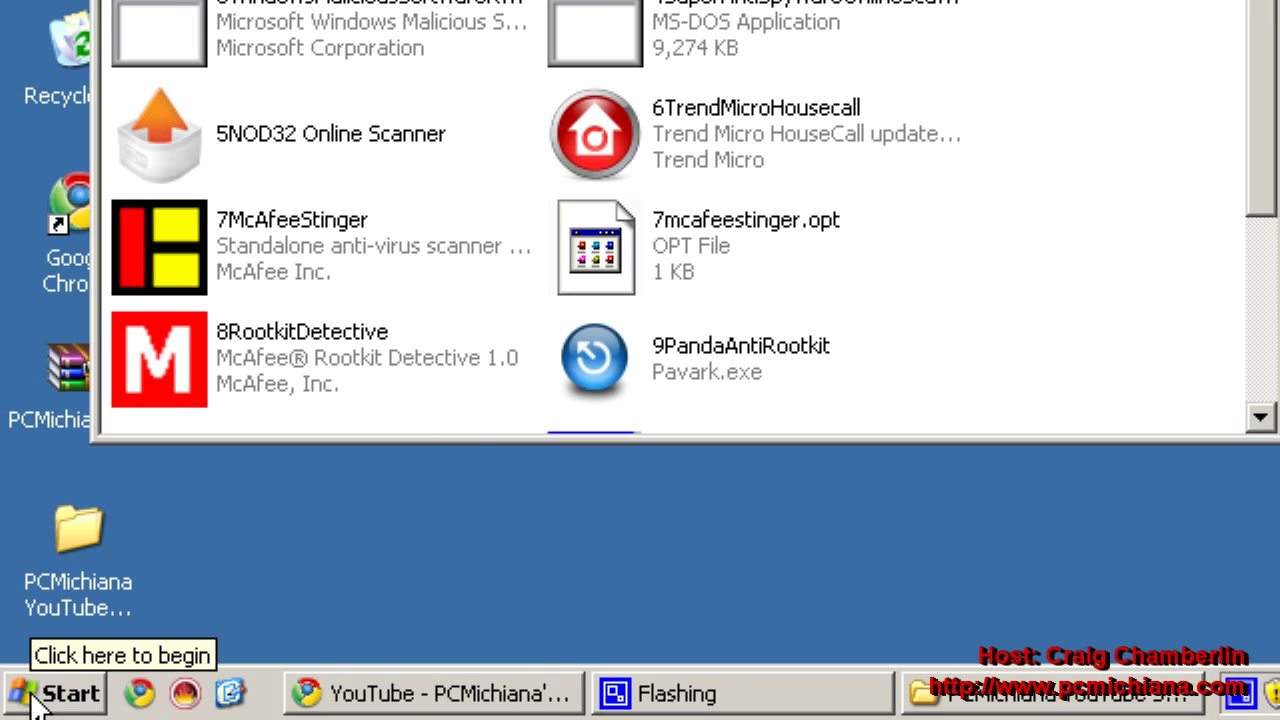
Step: Launch msconfig, the System Configuration Utility, from the Run prompt
click(35, 702)
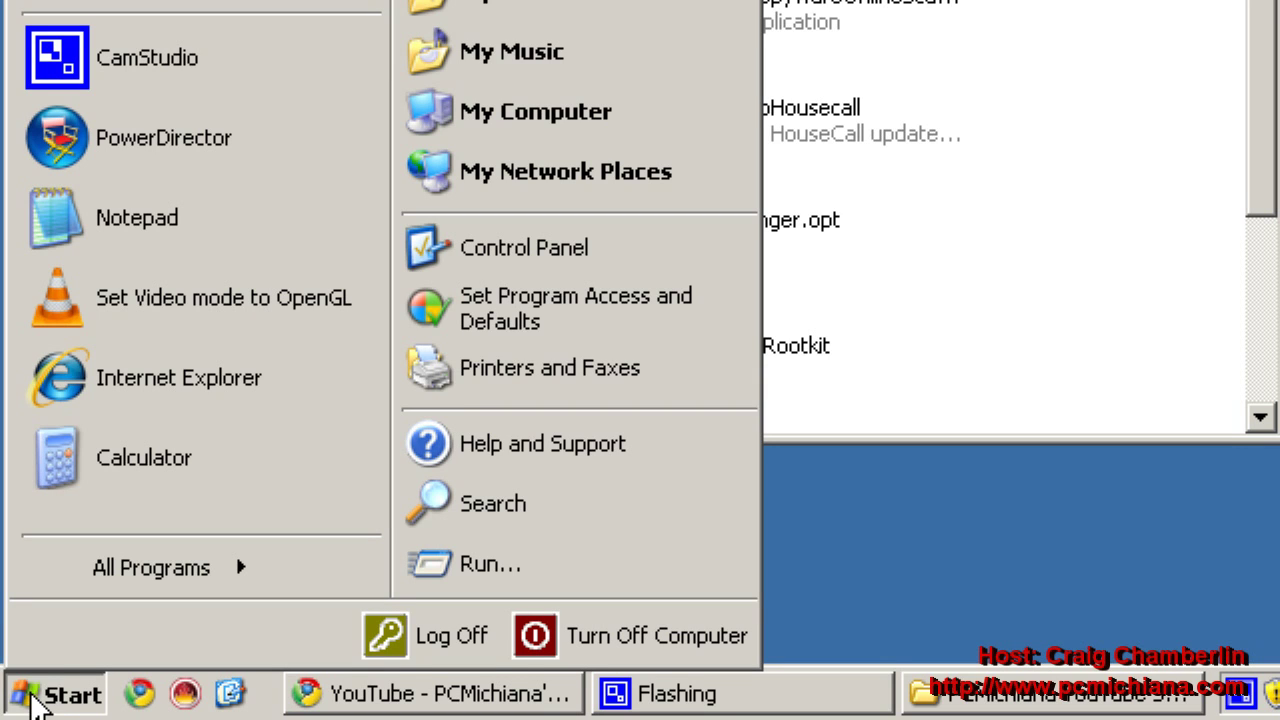
click(454, 583)
text(msconfig)
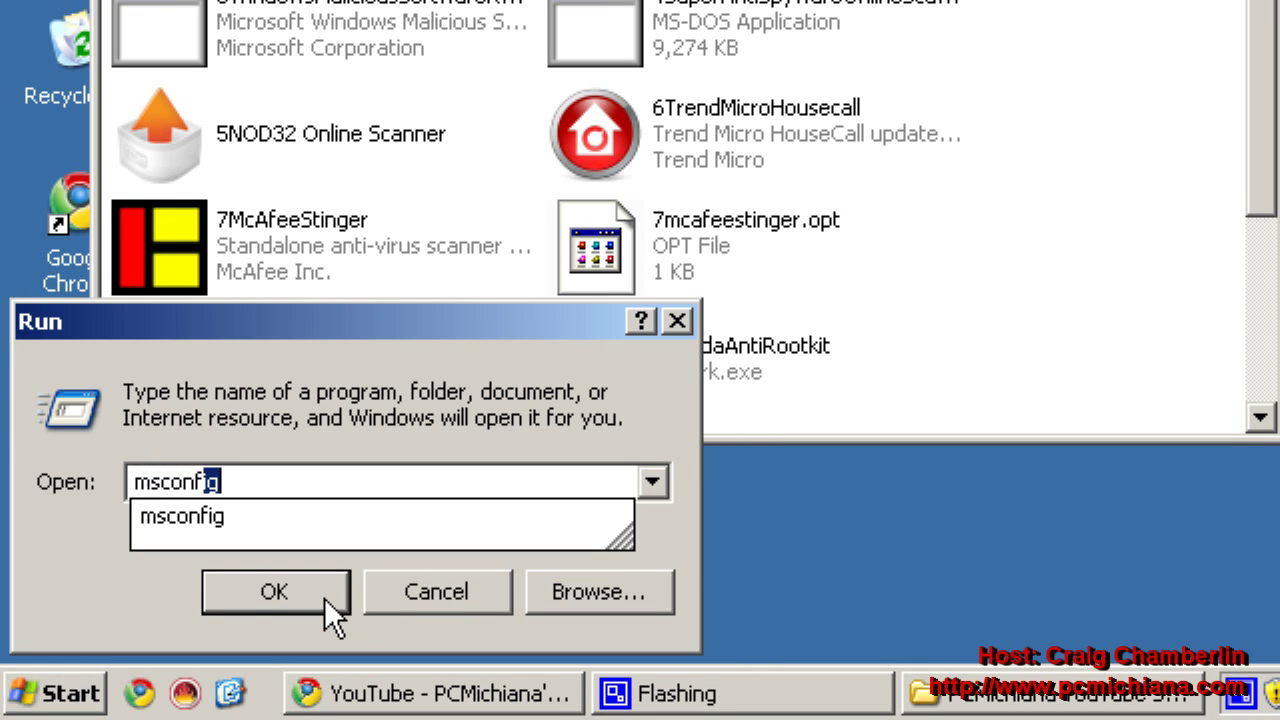
click(324, 597)
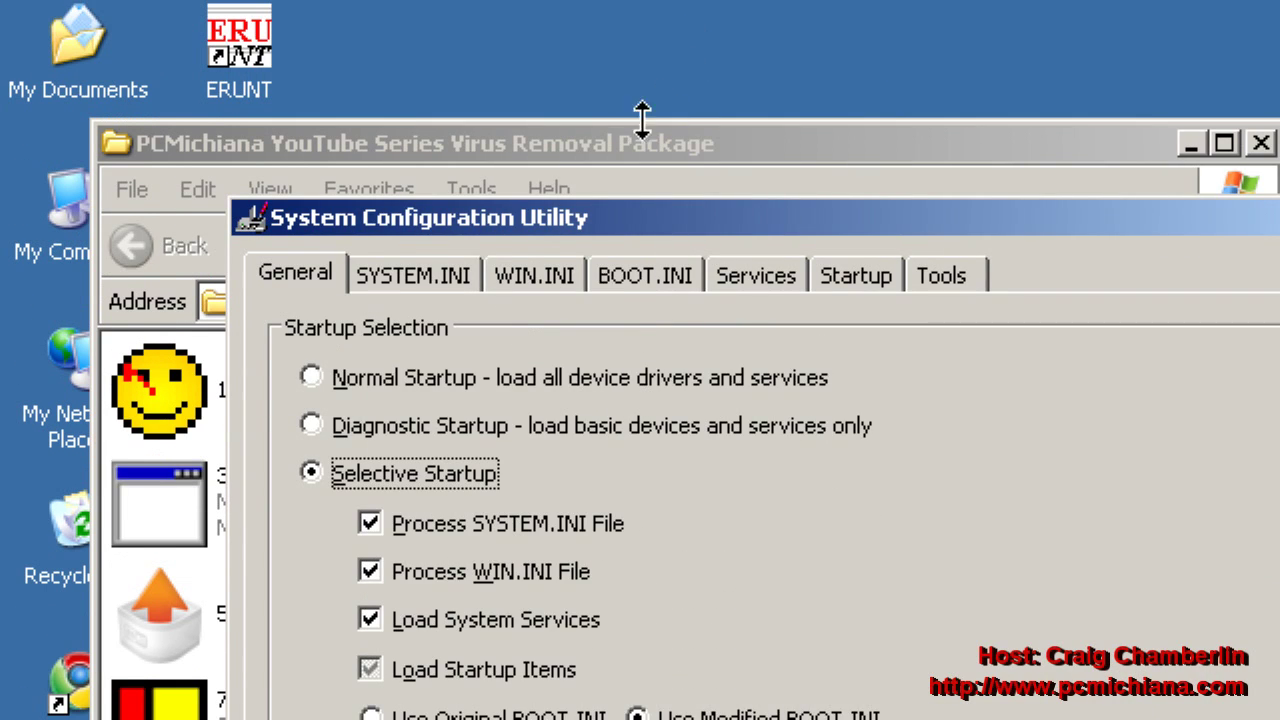
Step: On the BOOT.INI tab, toggle /SAFEBOOT and its NETWORK option, then apply and close
click(630, 278)
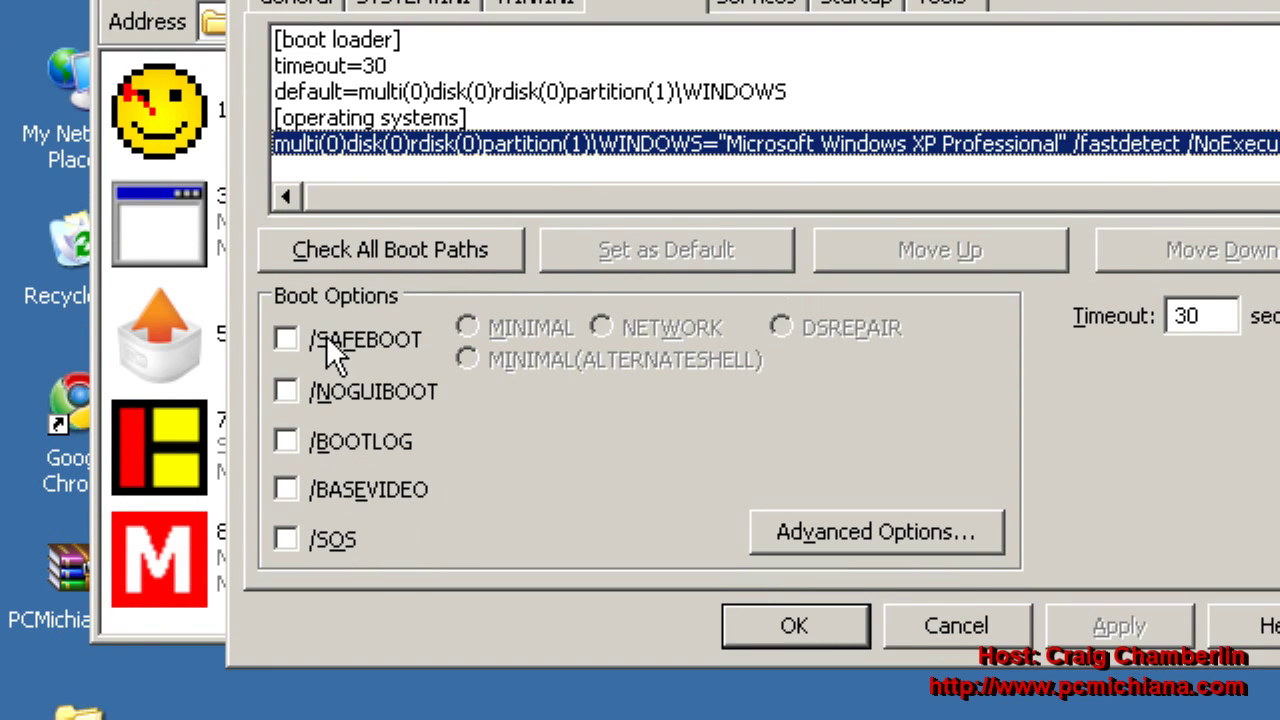
click(330, 341)
click(336, 339)
click(334, 340)
click(328, 341)
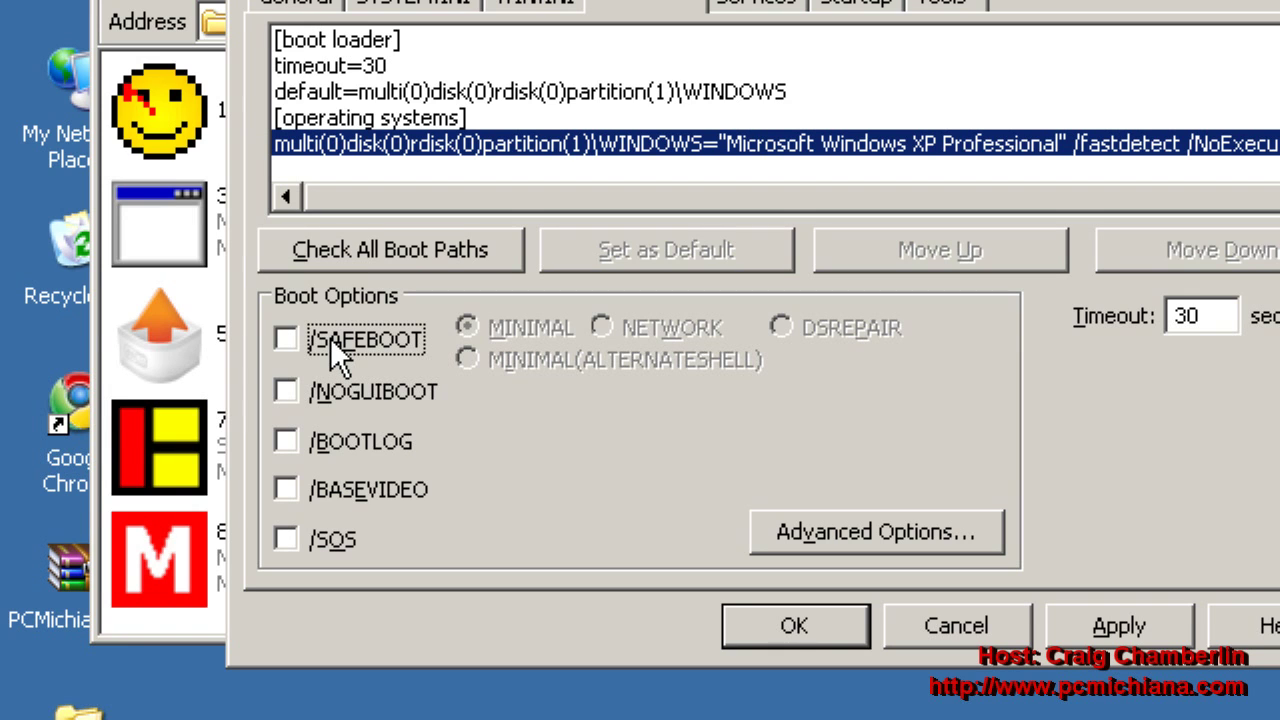
click(330, 337)
click(601, 327)
click(380, 339)
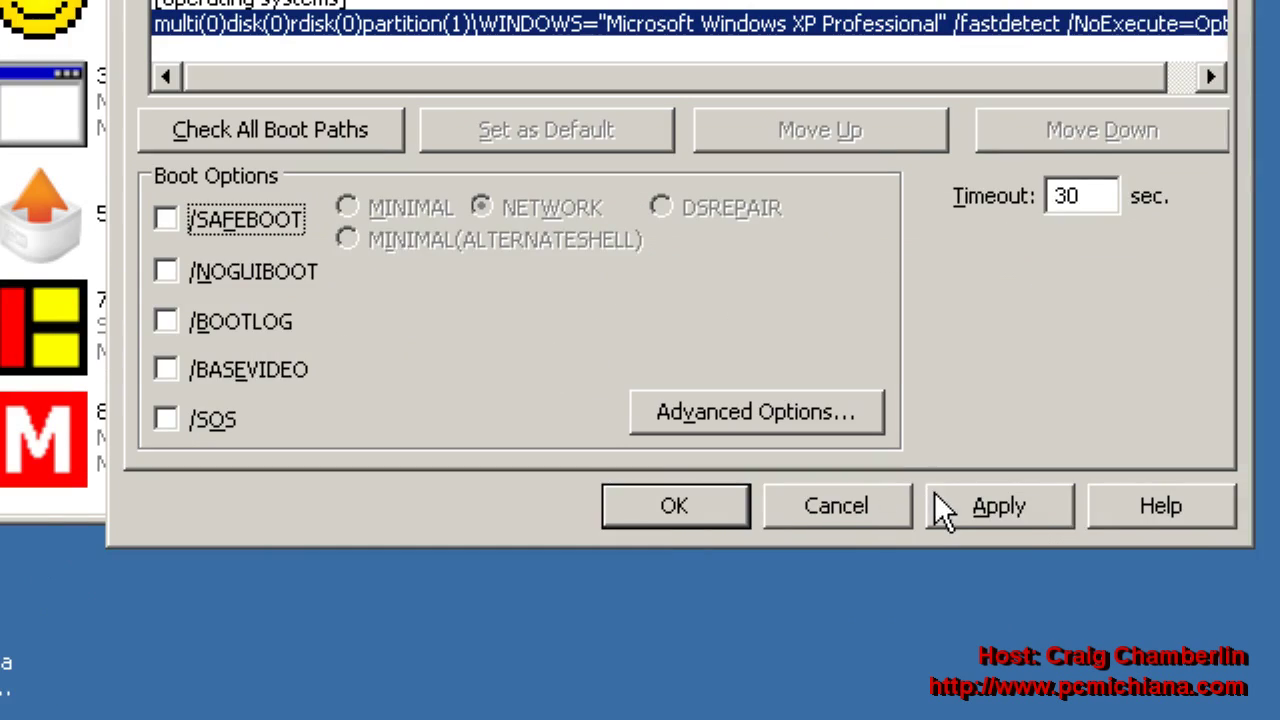
click(944, 495)
click(735, 510)
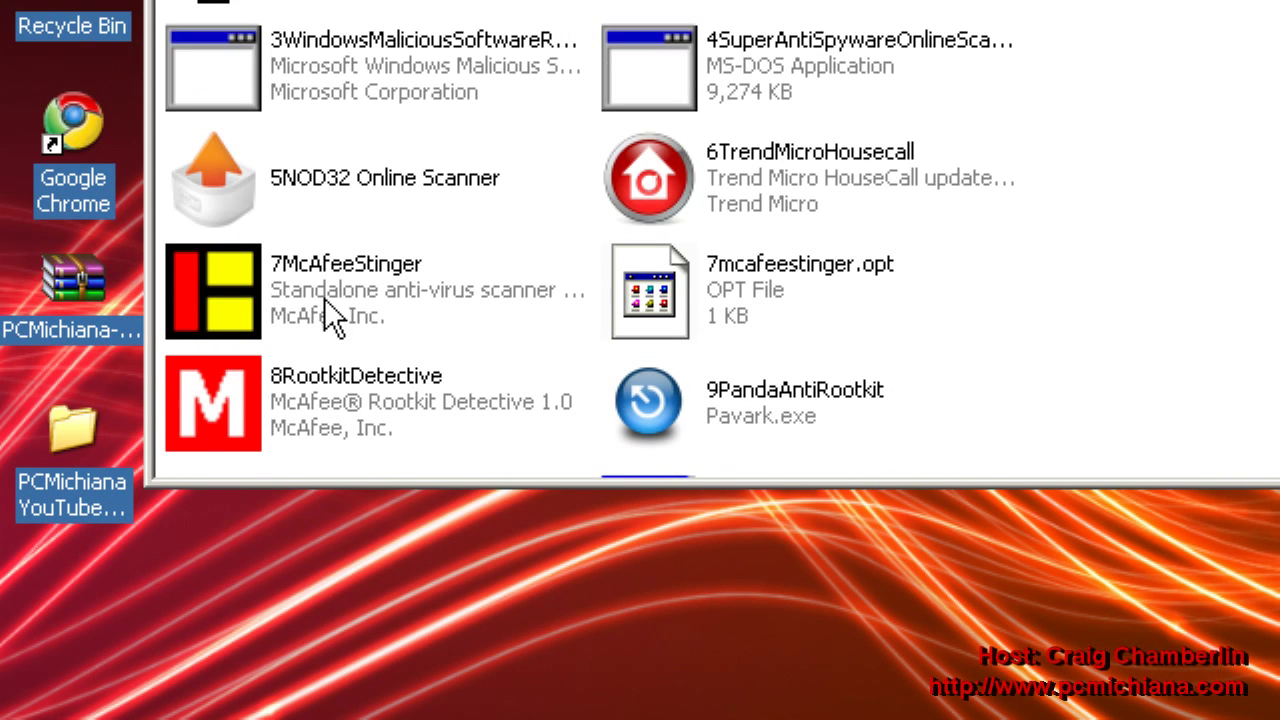
Step: Launch McAfee Rootkit Detective and keep 'Enable logging of results to report file' enabled in Settings
mouse_move(326, 388)
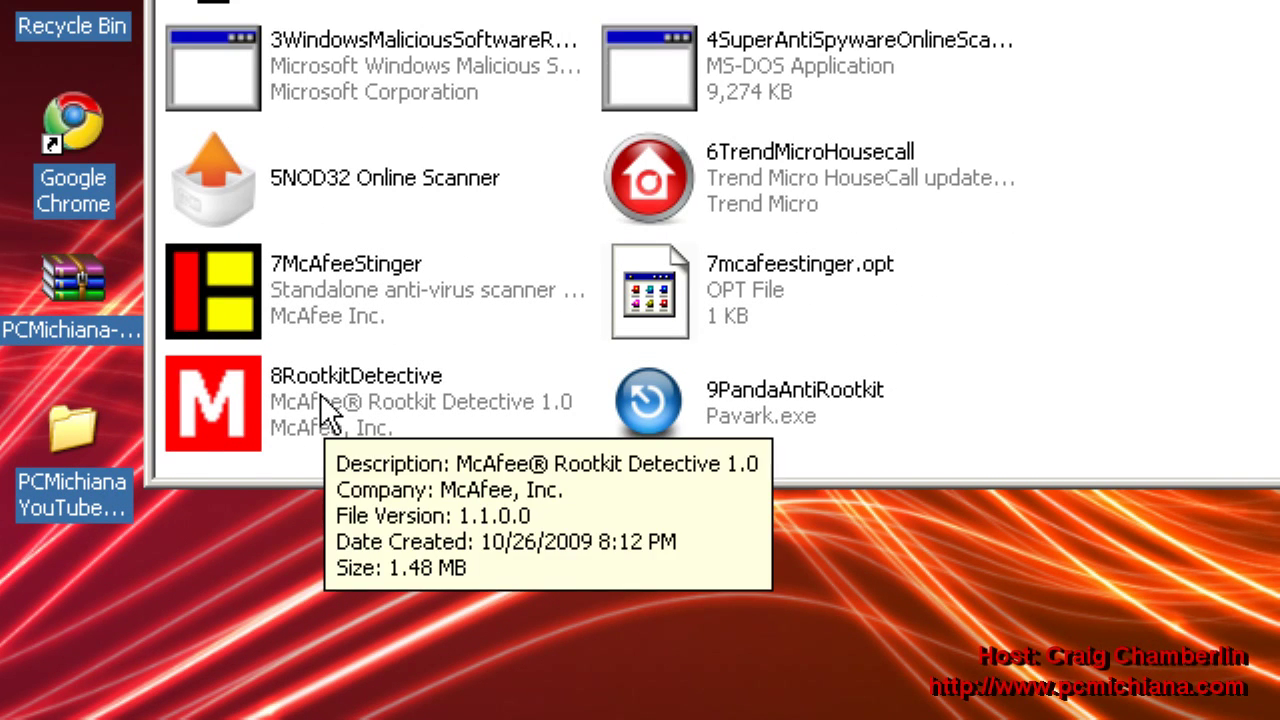
double_click(320, 393)
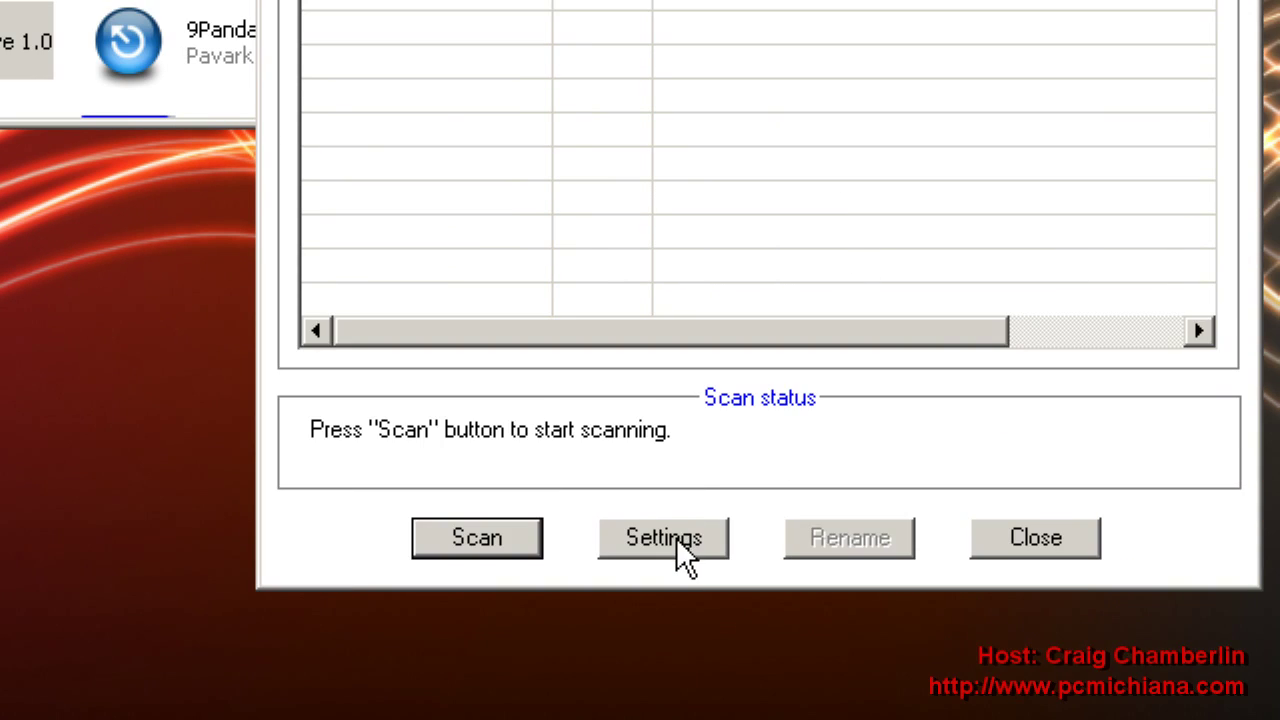
click(677, 540)
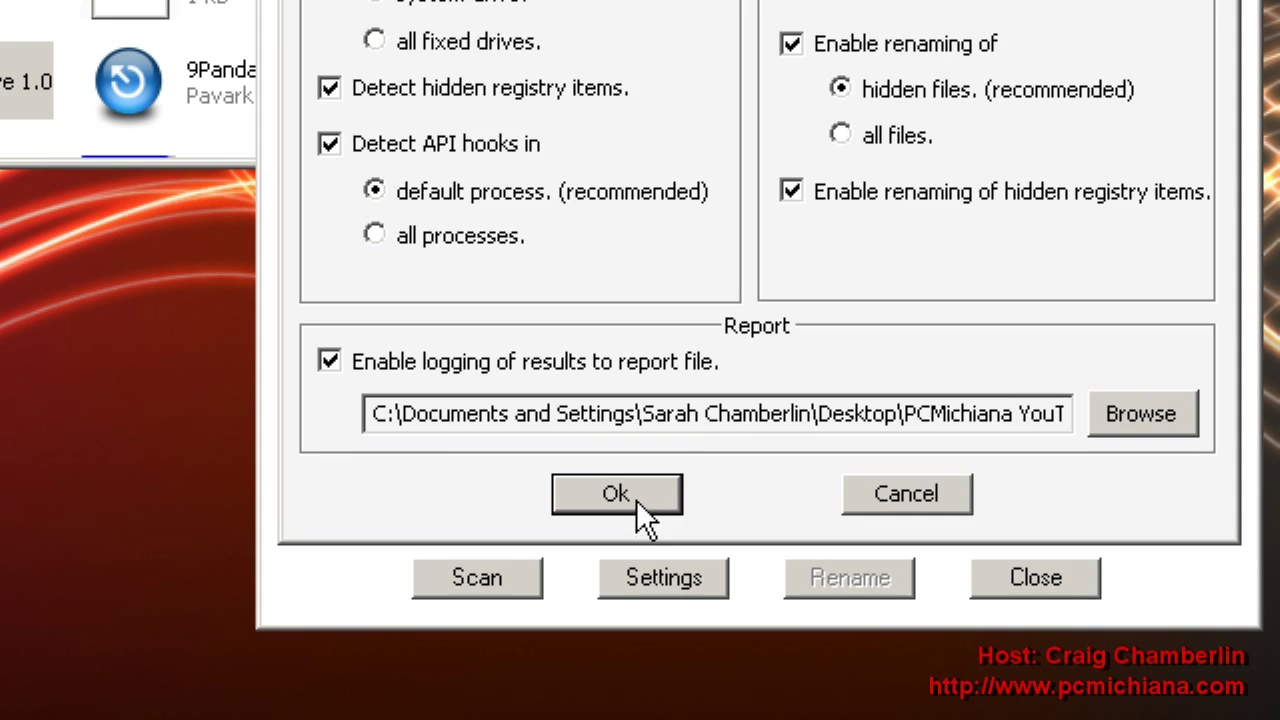
click(636, 700)
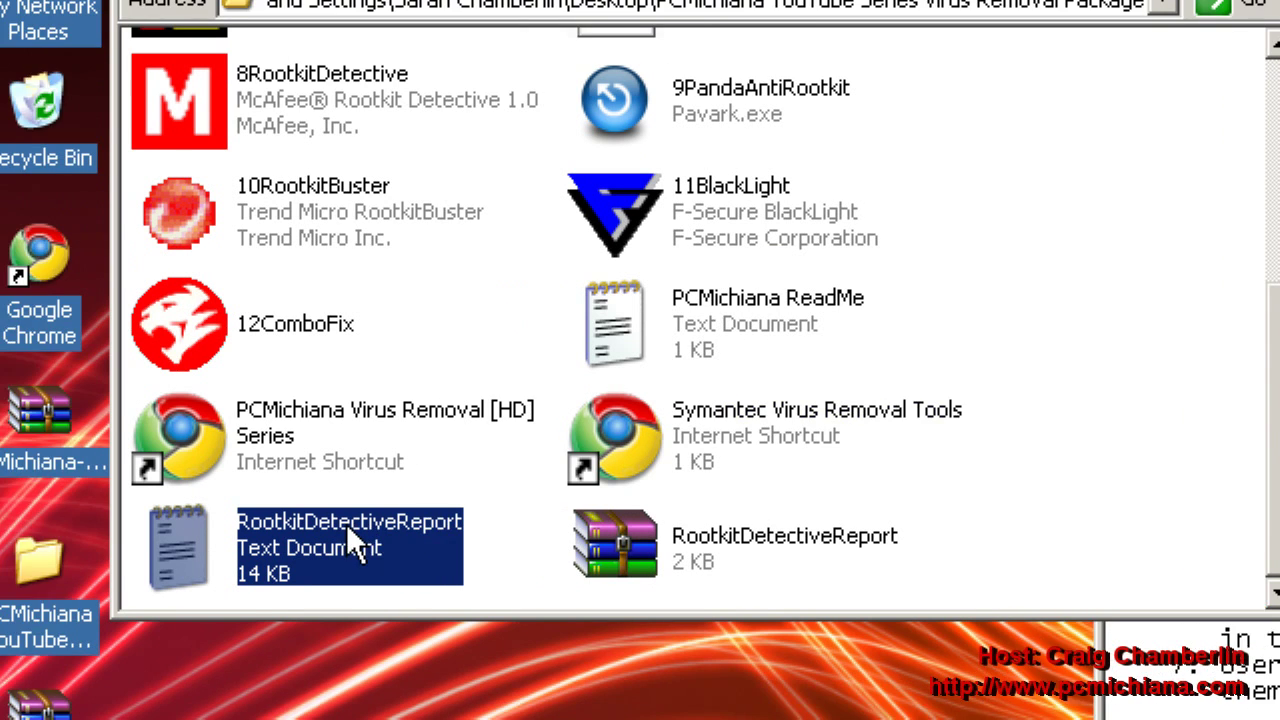
Step: Archive RootkitDetectiveReport.txt in ZIP format with WinRAR, creating RootkitDetectiveReport.zip
click(263, 586)
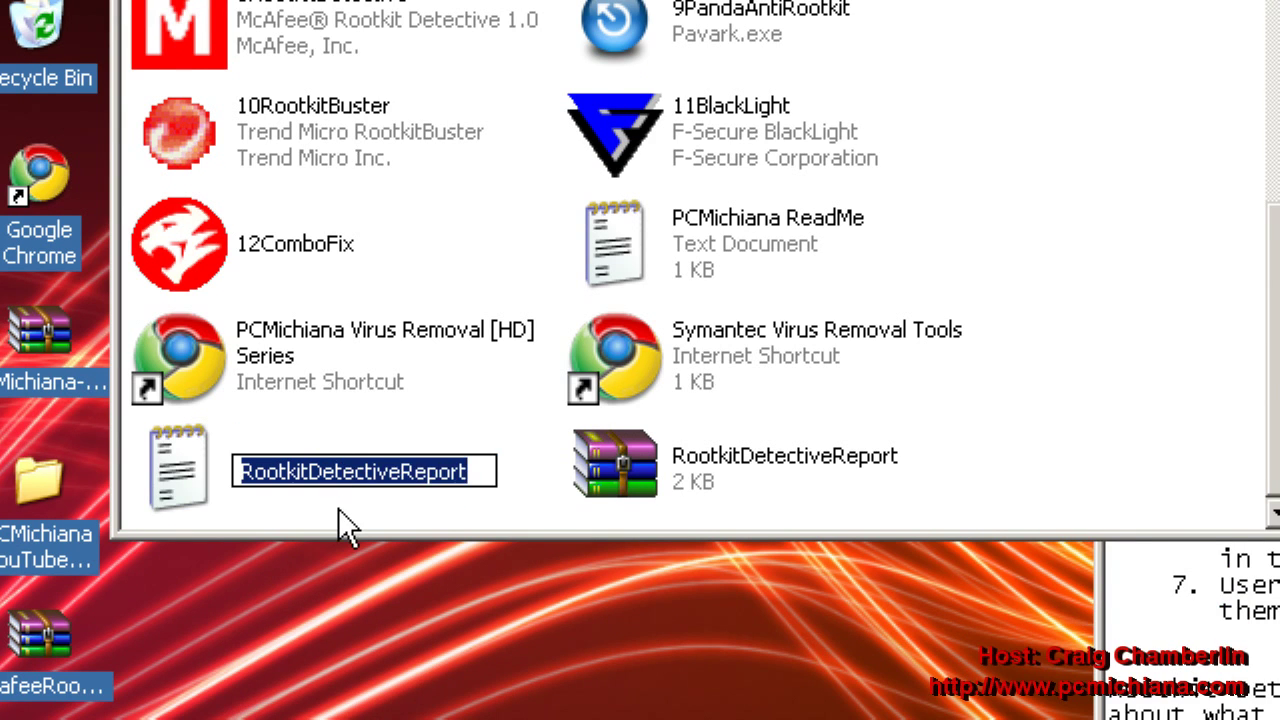
key(Return)
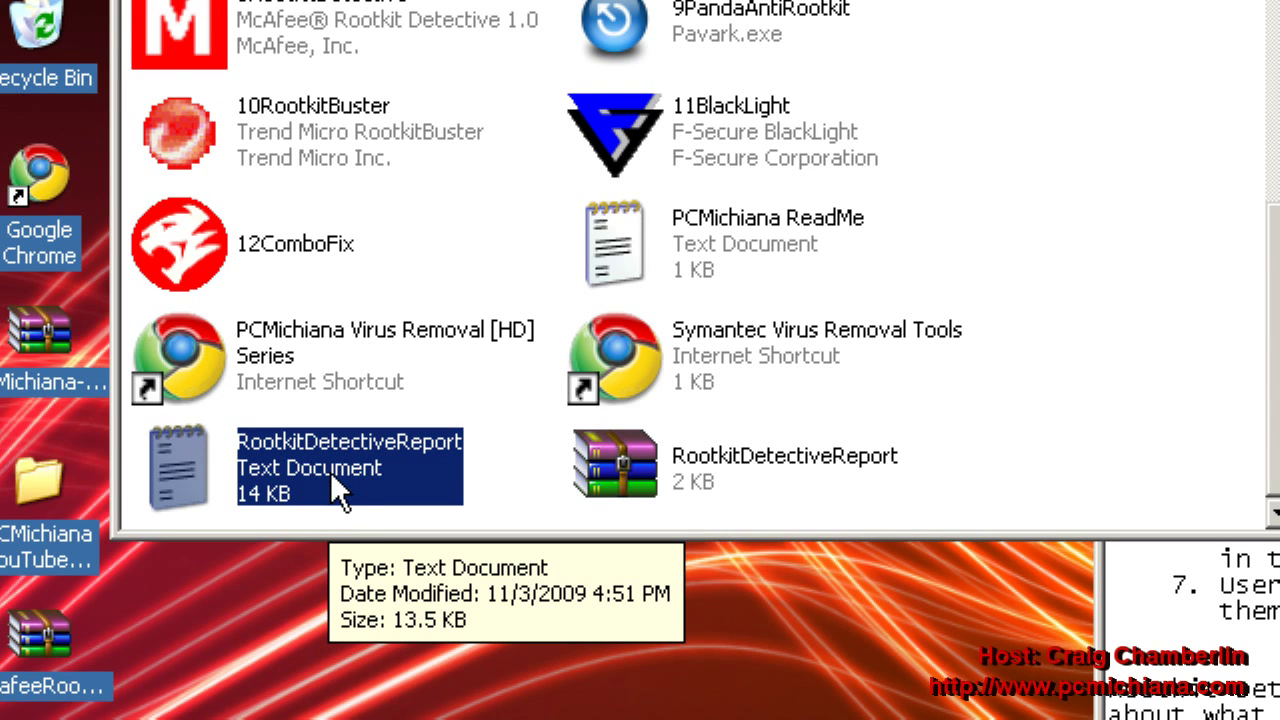
right_click(334, 478)
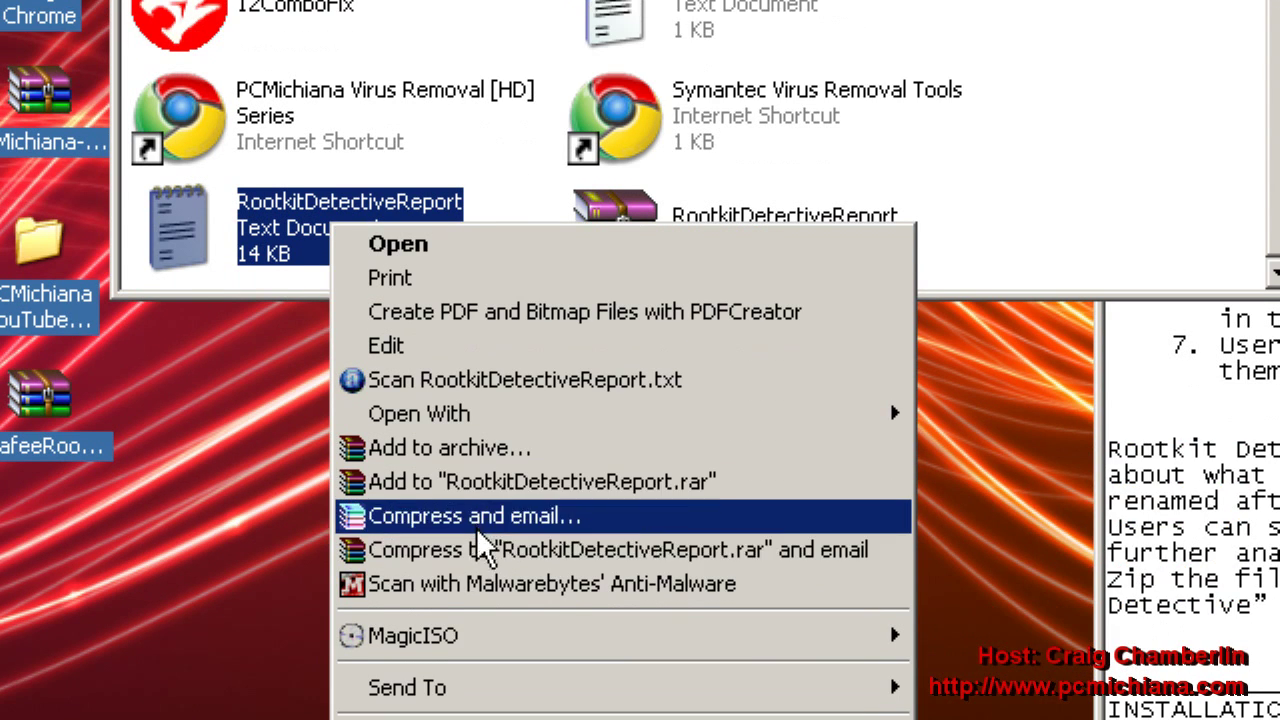
click(522, 451)
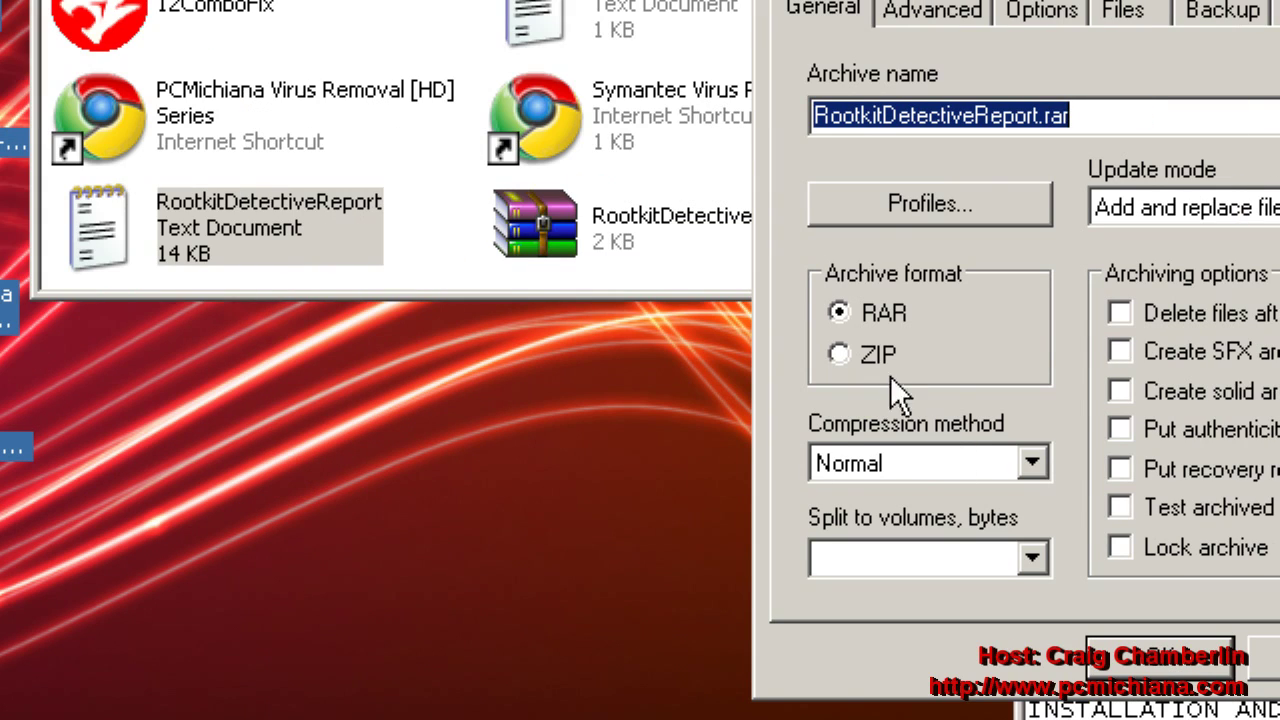
click(876, 356)
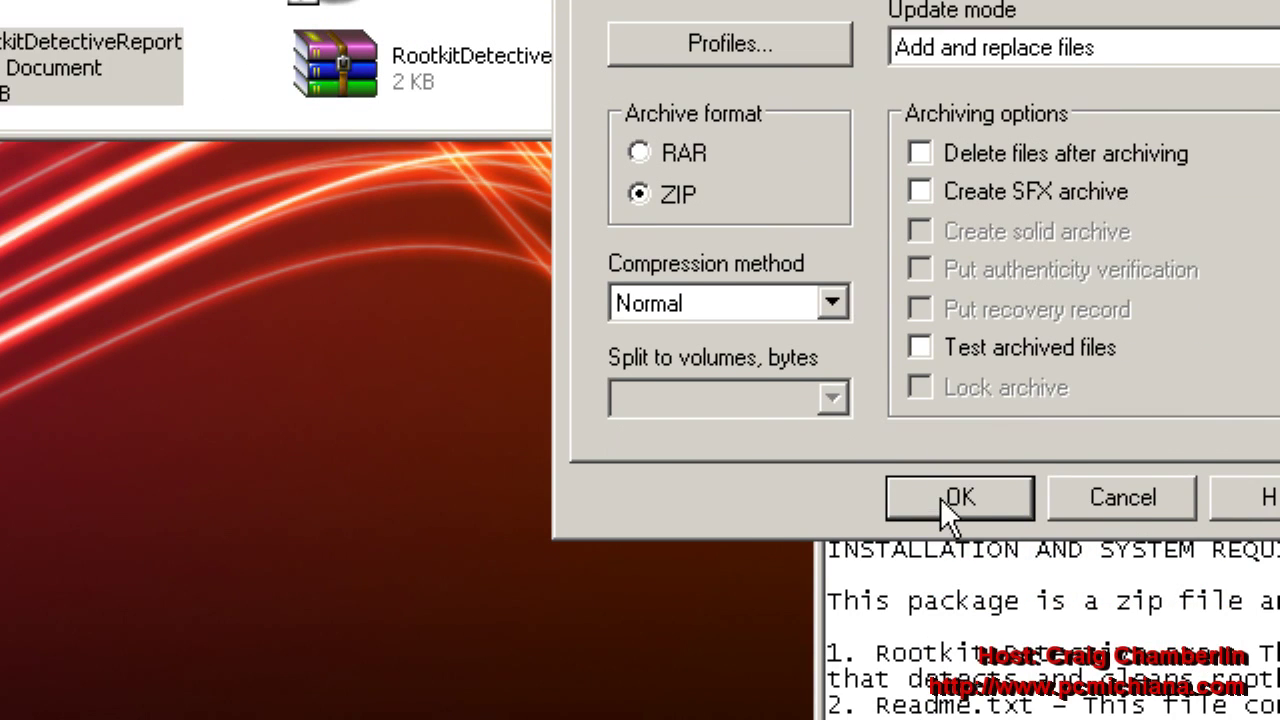
click(1148, 657)
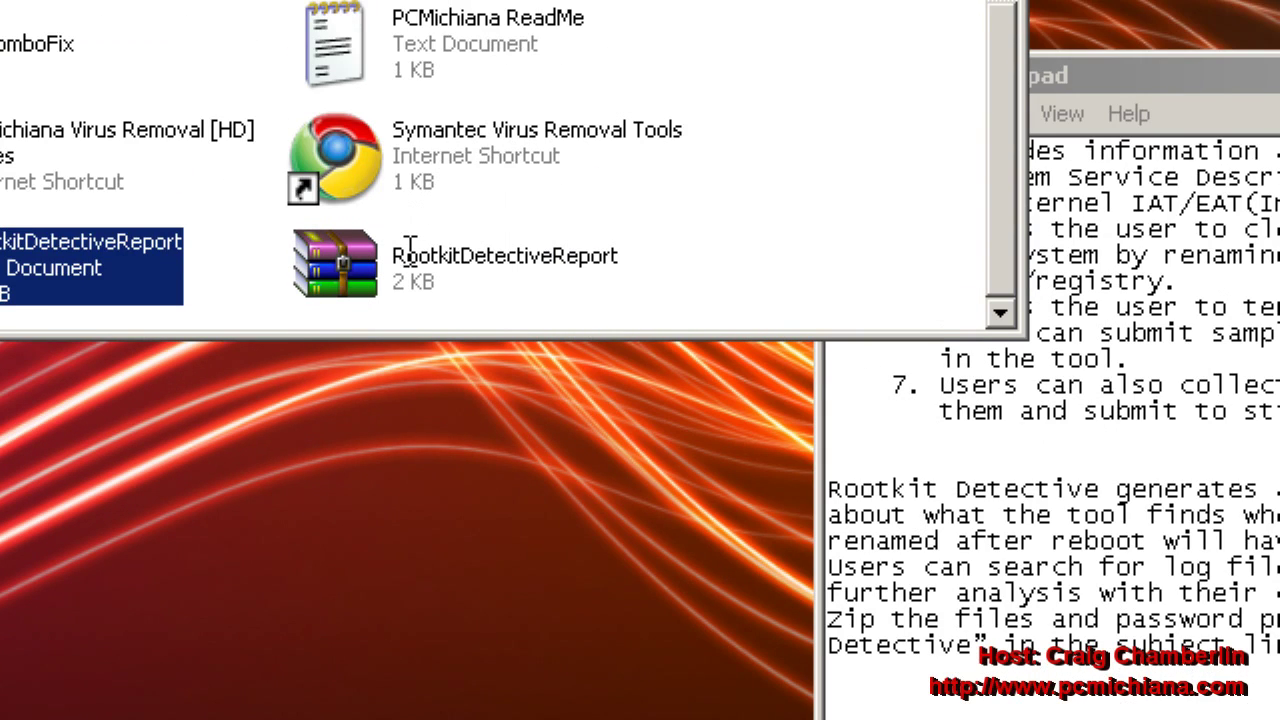
click(410, 57)
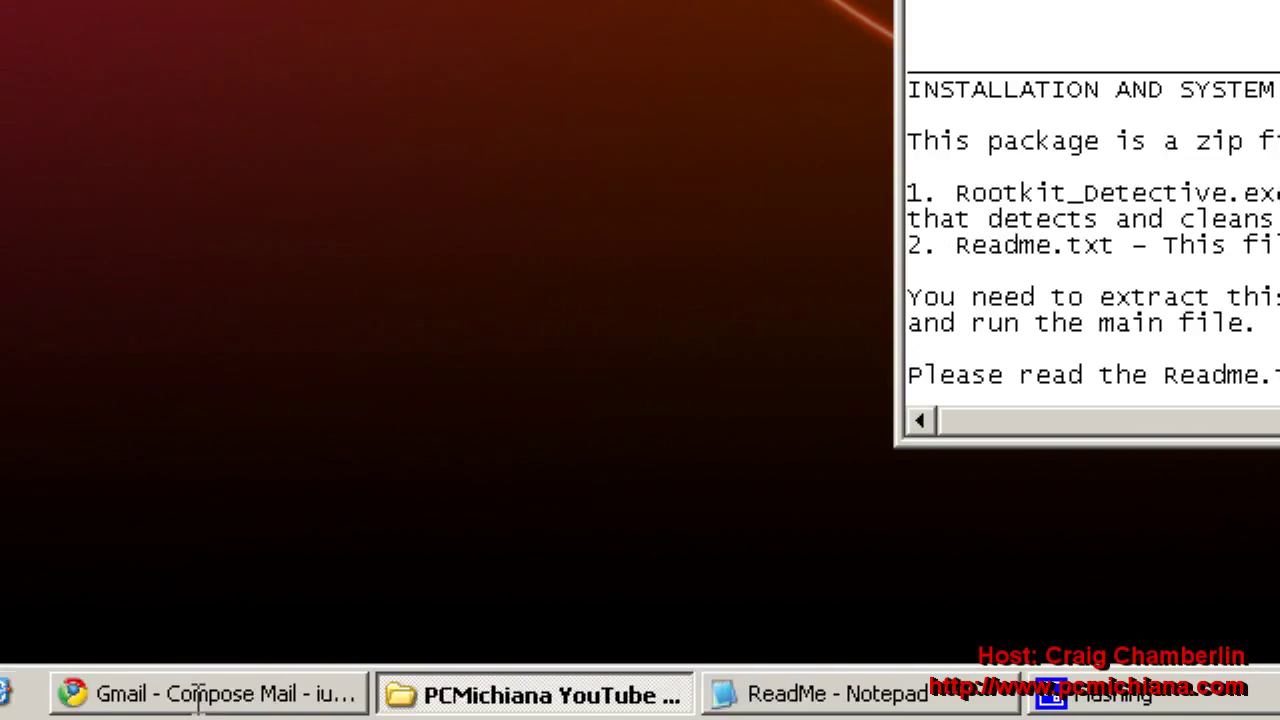
click(198, 697)
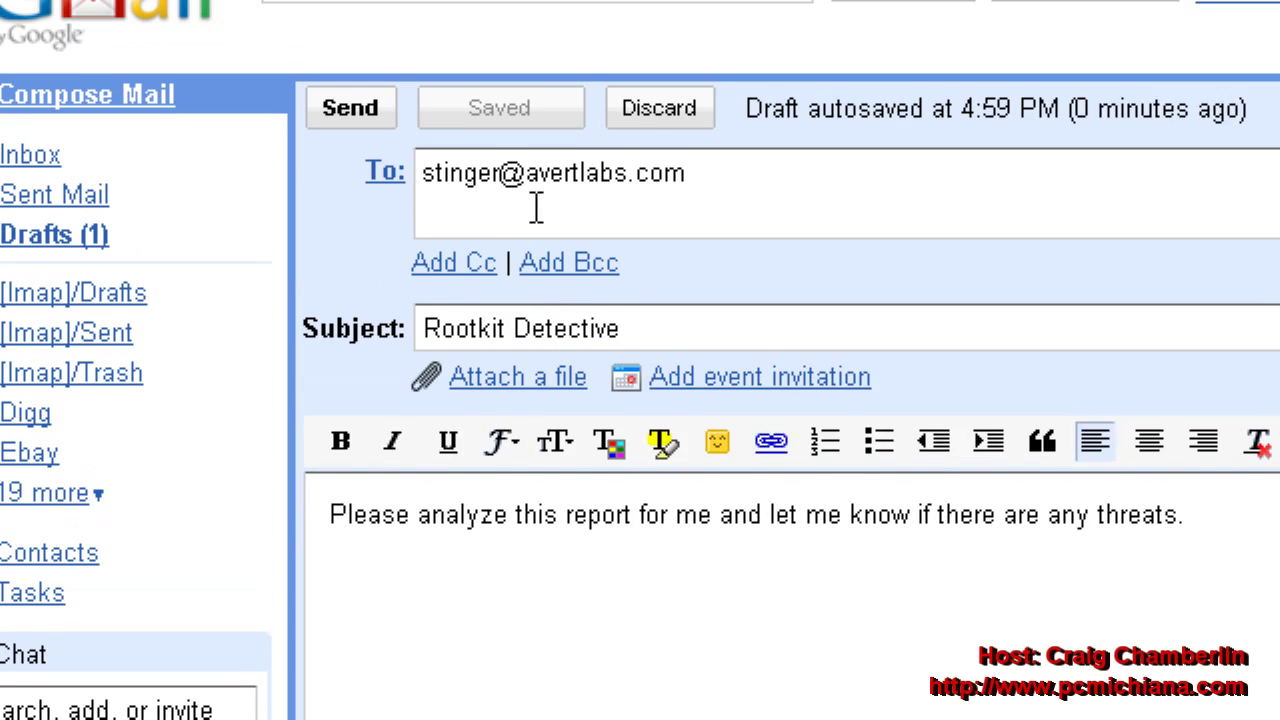
Step: Review the recipient, 'Rootkit Detective' subject and body of the McAfee draft
click(550, 172)
click(712, 182)
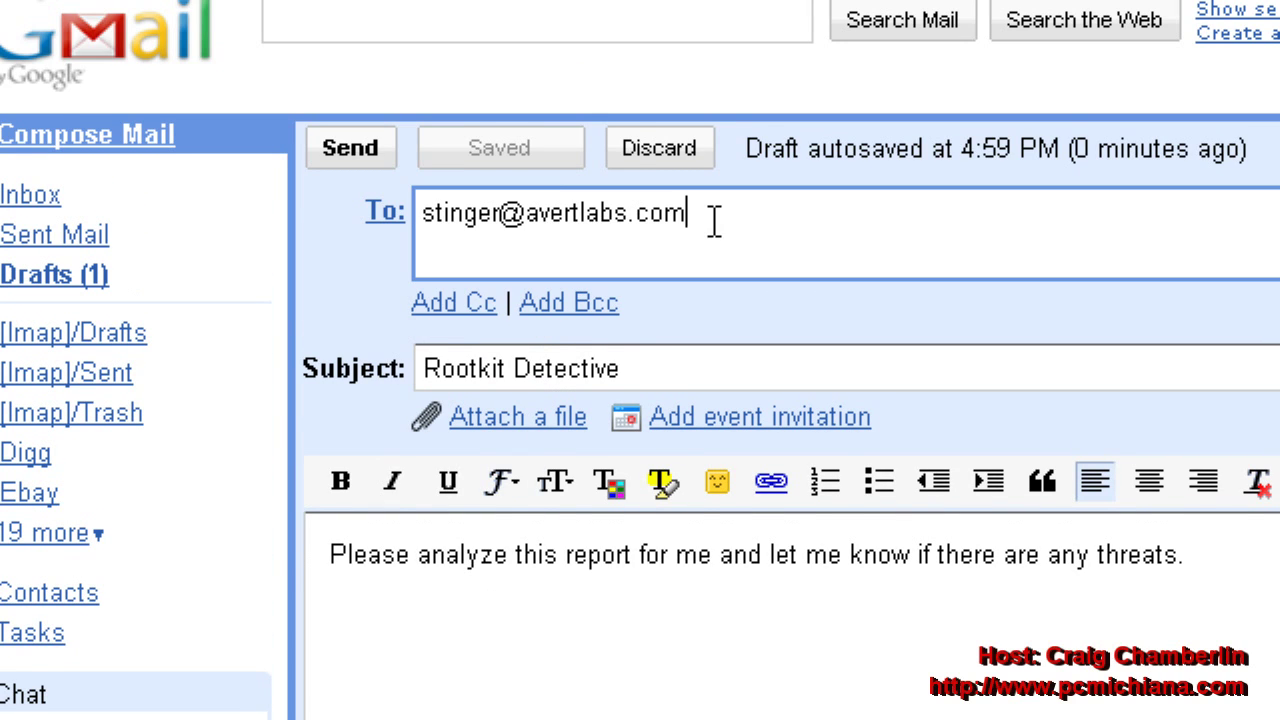
click(655, 370)
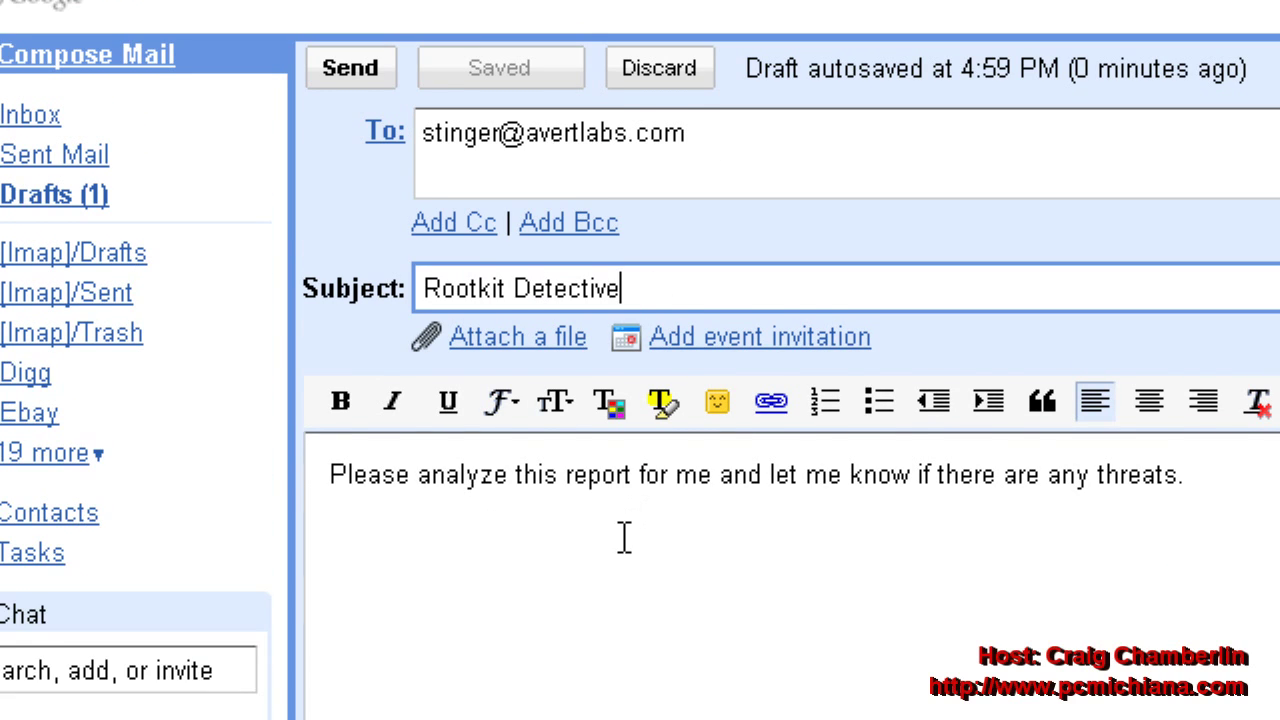
click(618, 537)
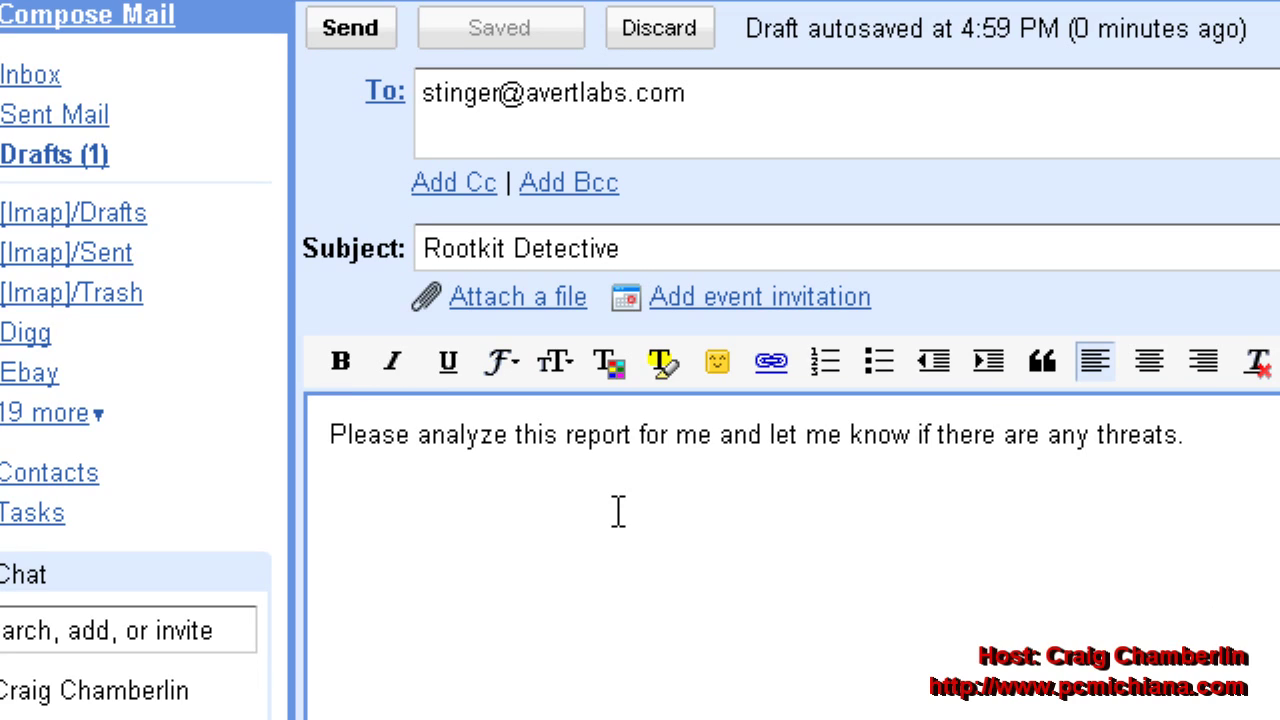
Step: Attach a file, browsing from My Documents to the PCMichiana package folder on the Desktop
click(526, 300)
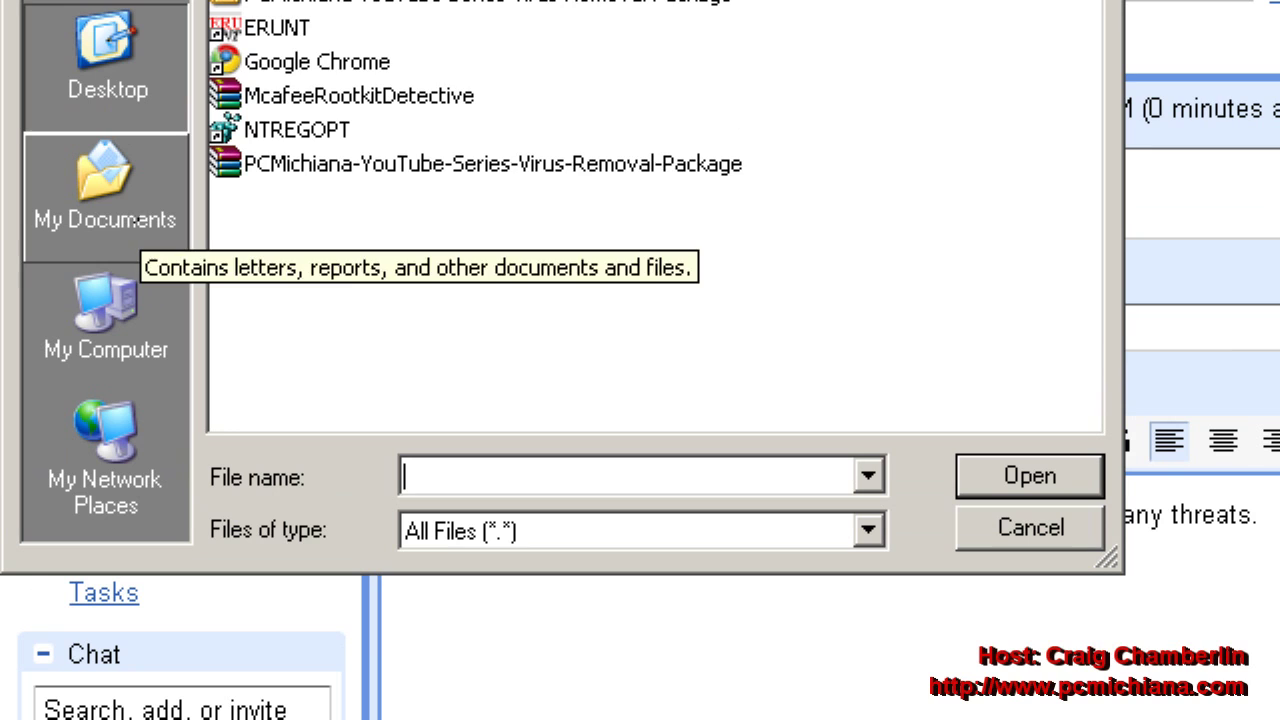
click(145, 215)
click(108, 60)
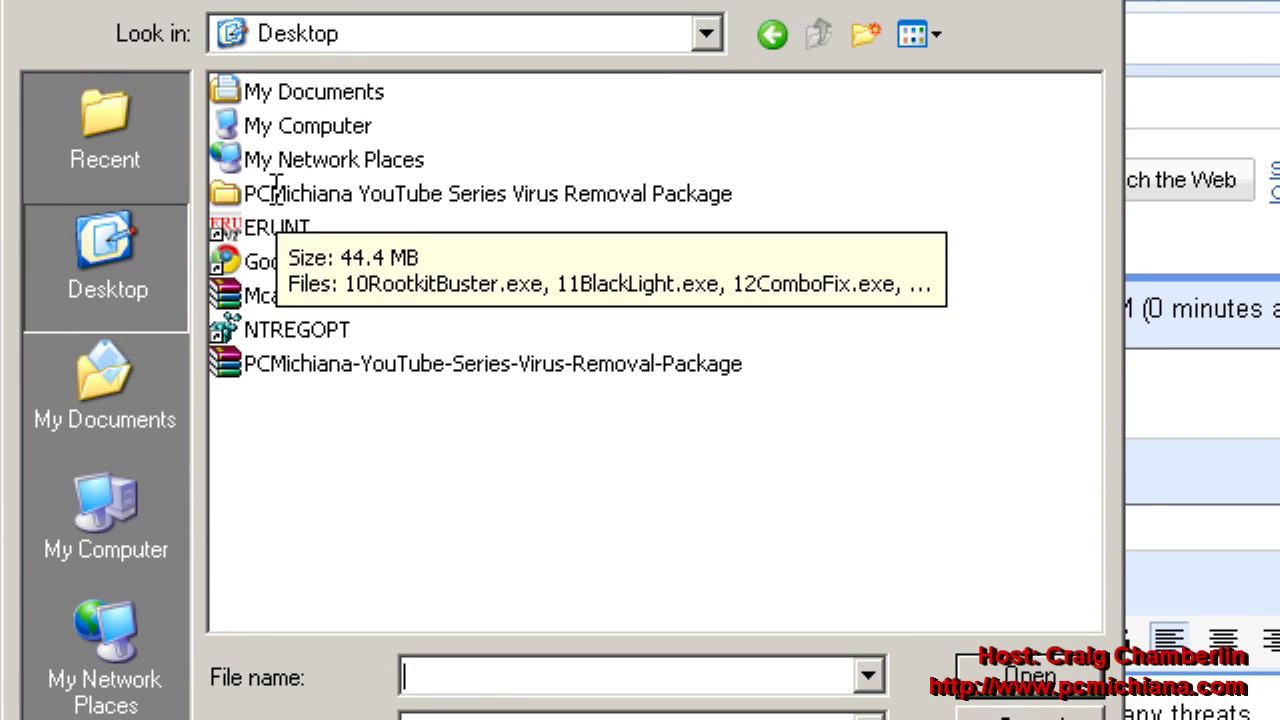
double_click(280, 150)
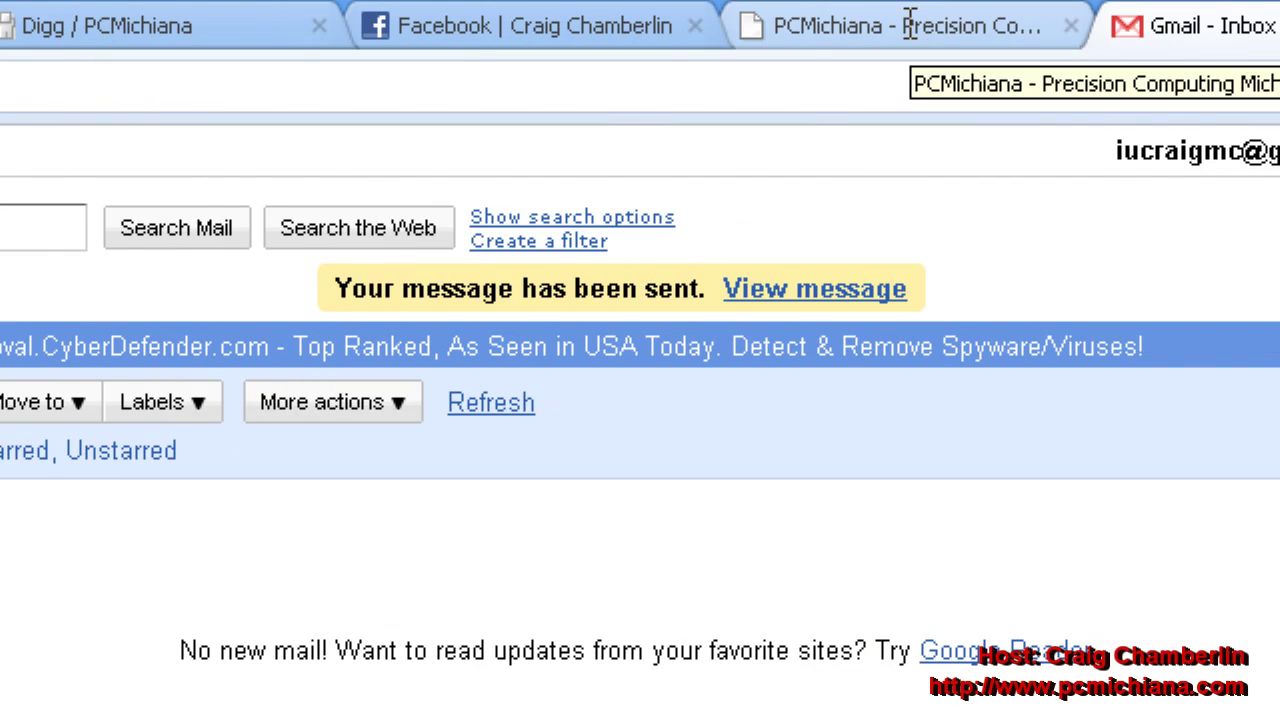
Step: Switch to the pcmichiana.com page and scroll through its free-software sidebar lists
click(785, 38)
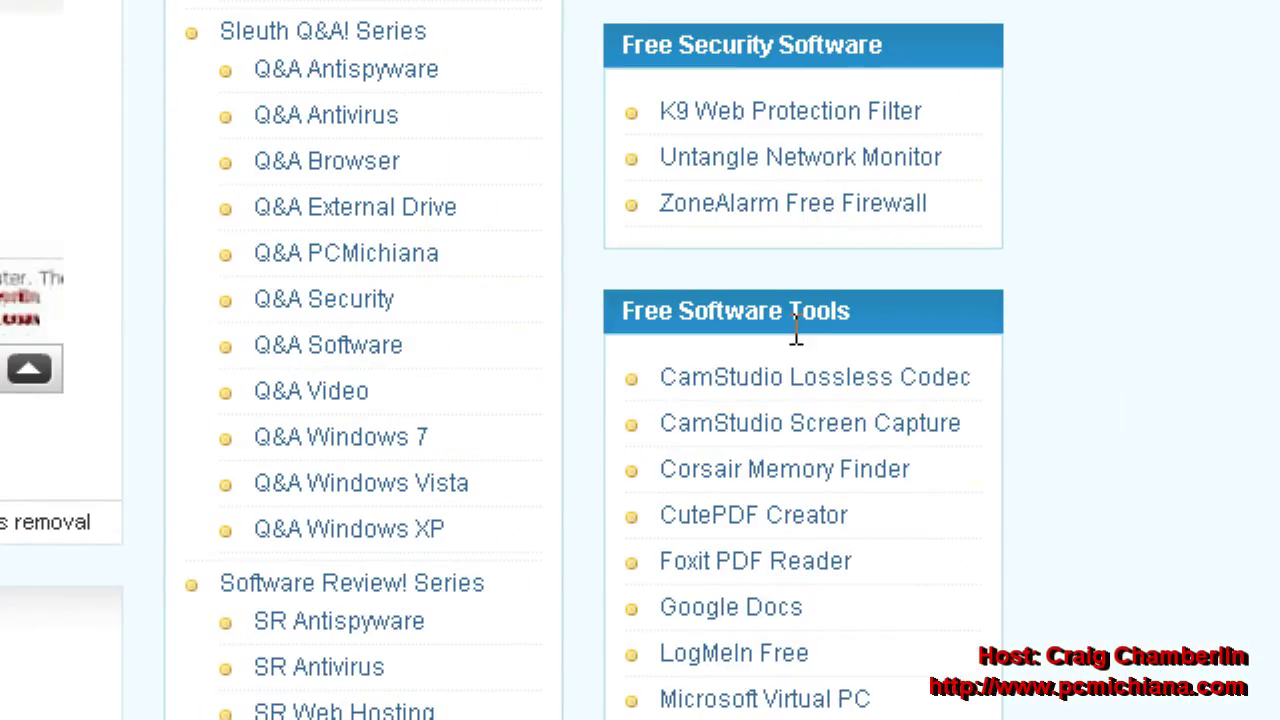
scroll(797, 386, down, 3)
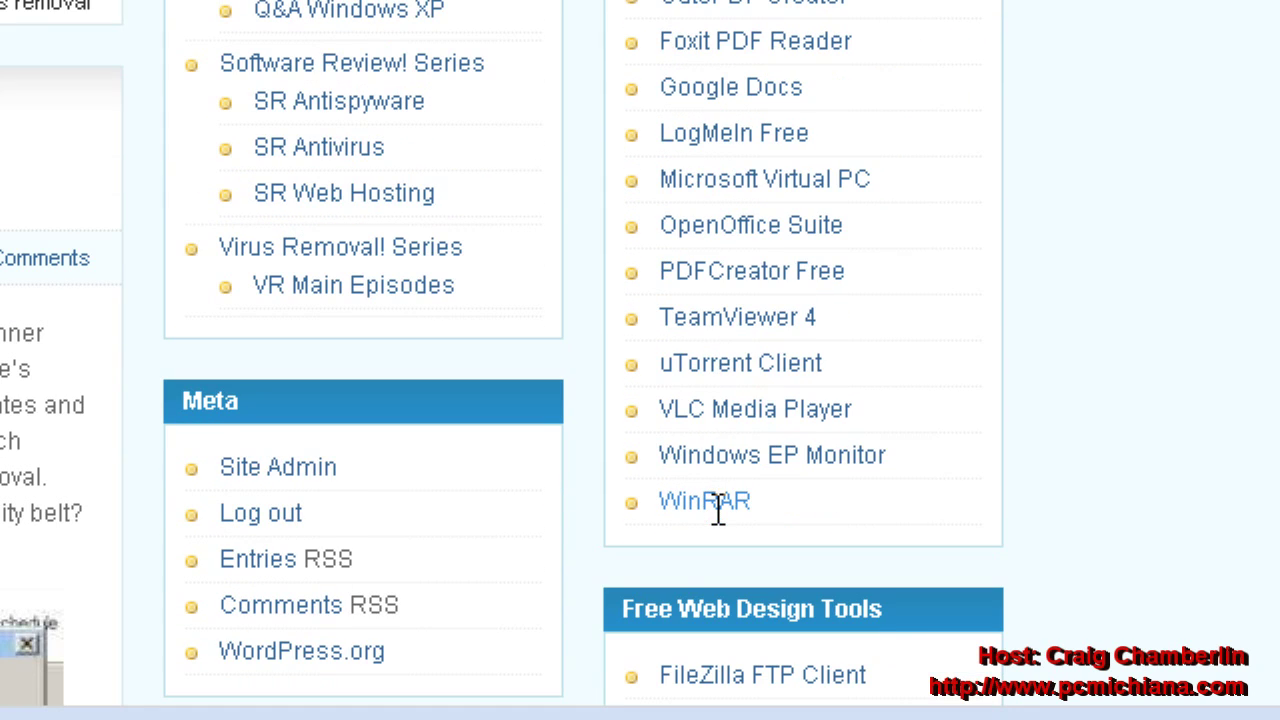
scroll(726, 480, up, 6)
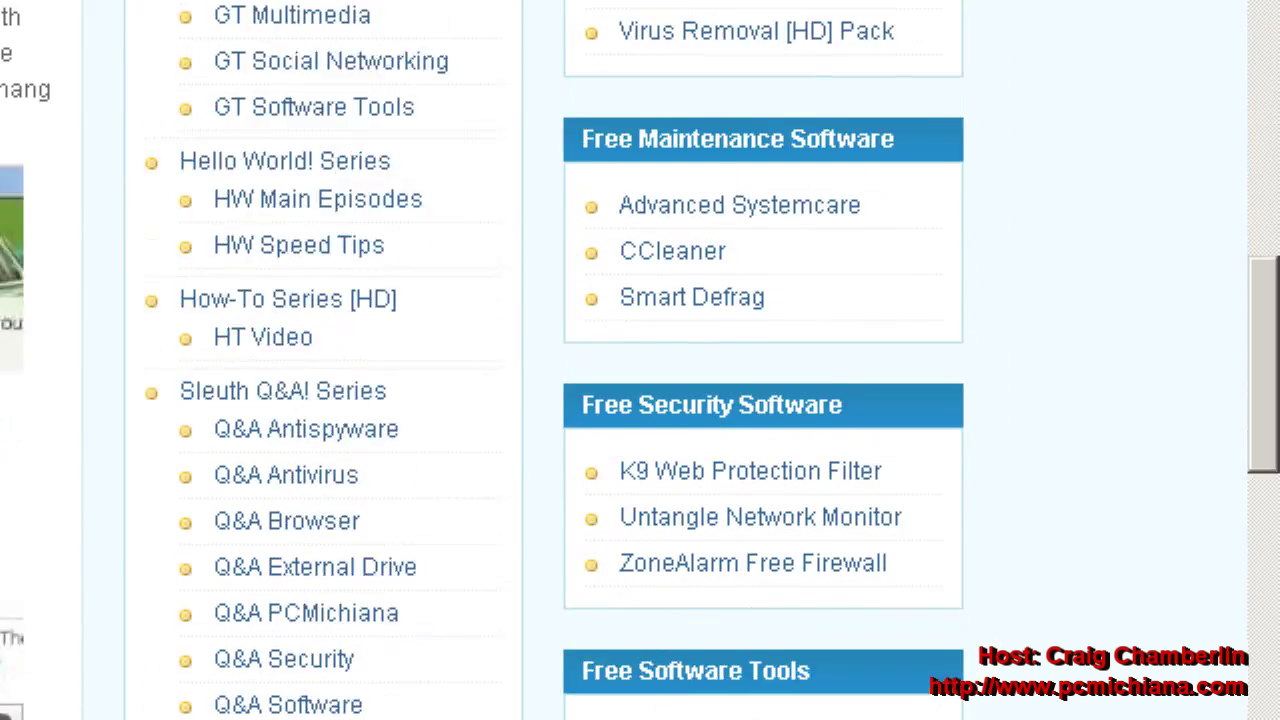